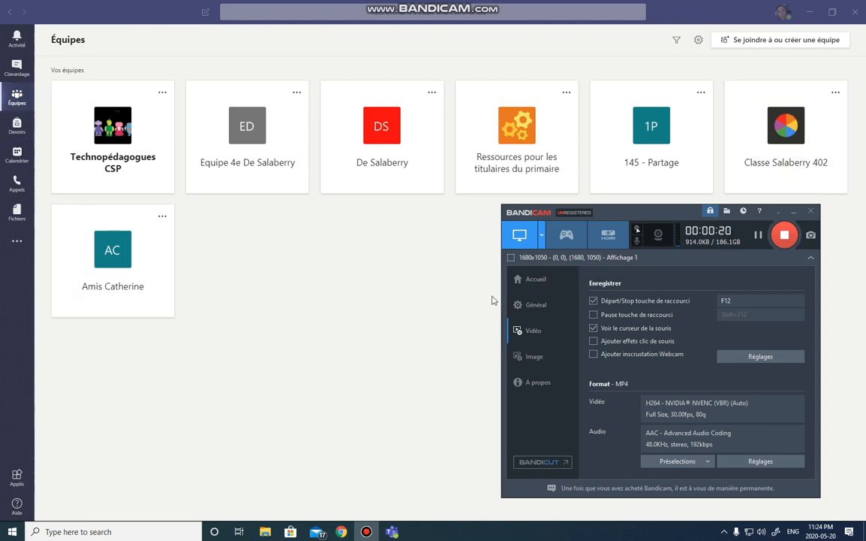
Step: Start a new regular assignment (Affectation) in the Devoirs section of the Classe Salaberry 402 team
click(793, 148)
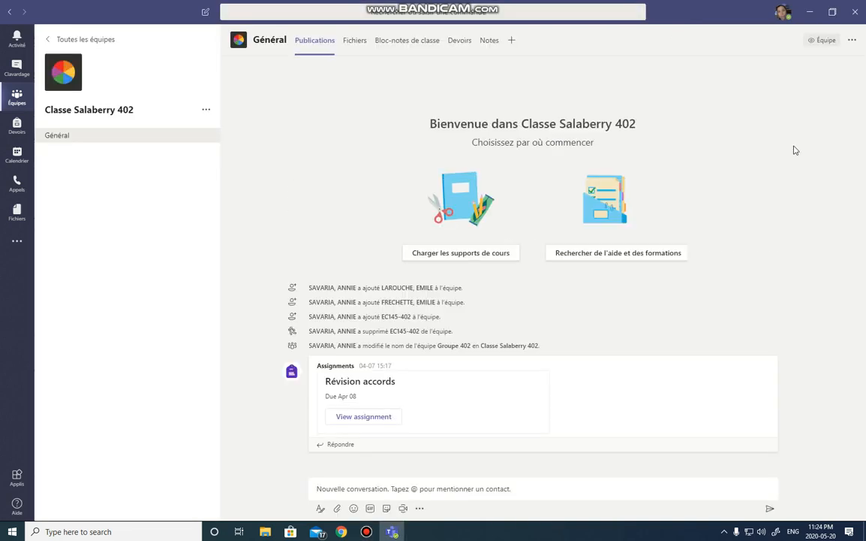
click(462, 43)
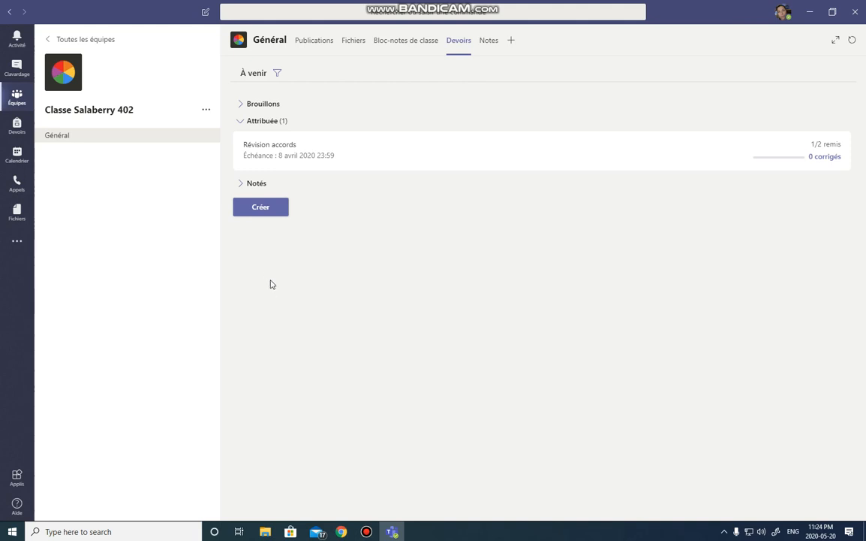
click(271, 213)
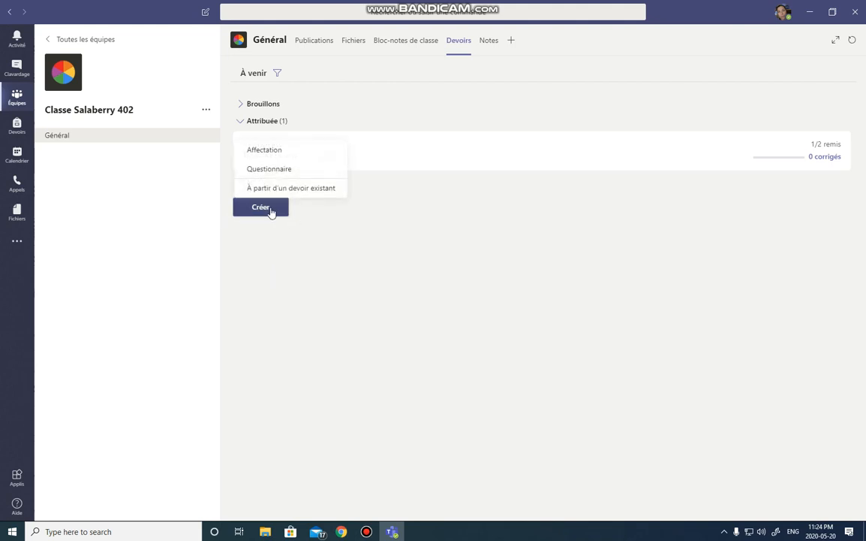
click(281, 159)
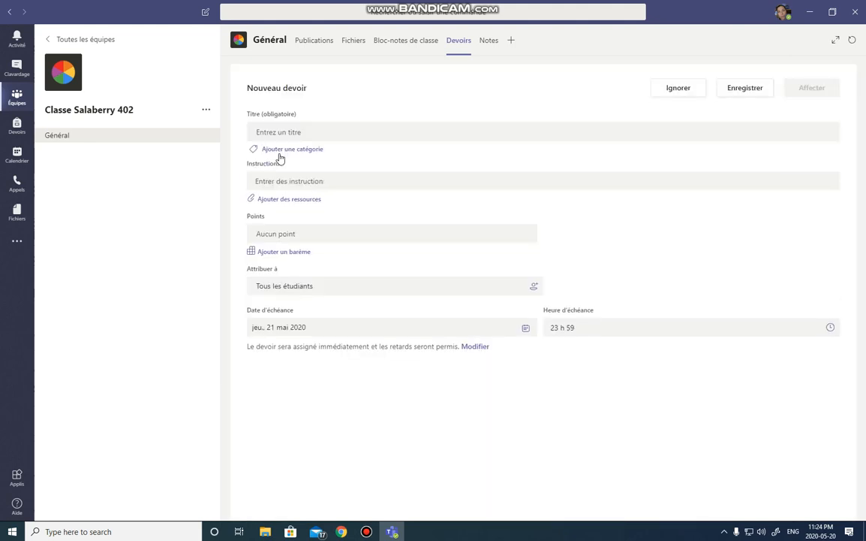
Step: Give the assignment the title "Heure", the instructions "Compléter le documen et le renvoyer." and 5 points
click(306, 131)
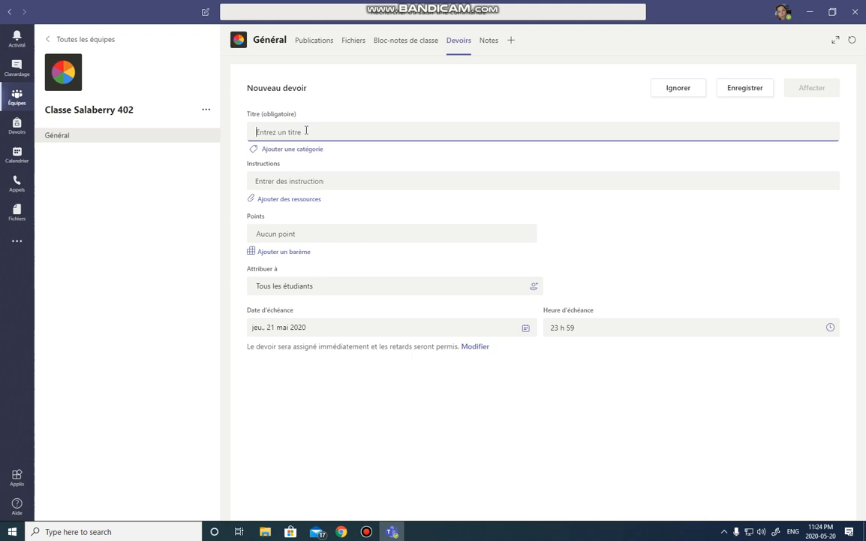
text(Heure)
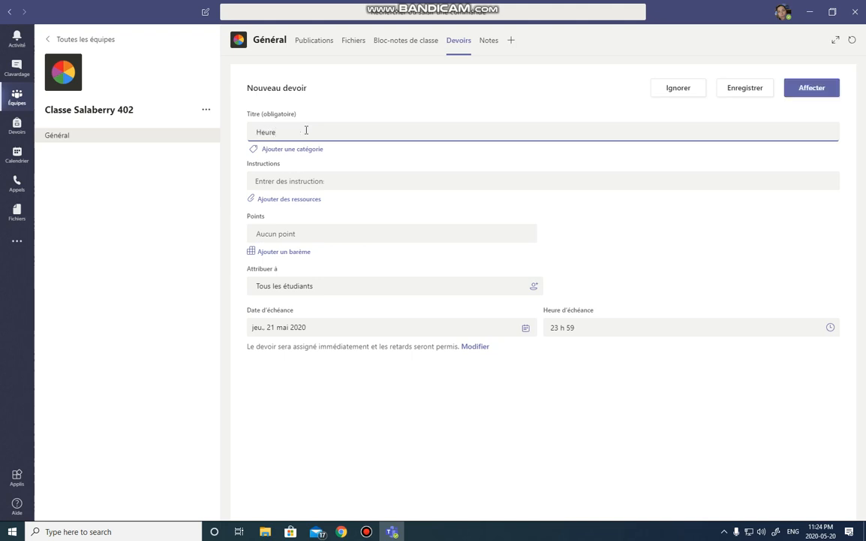
click(356, 178)
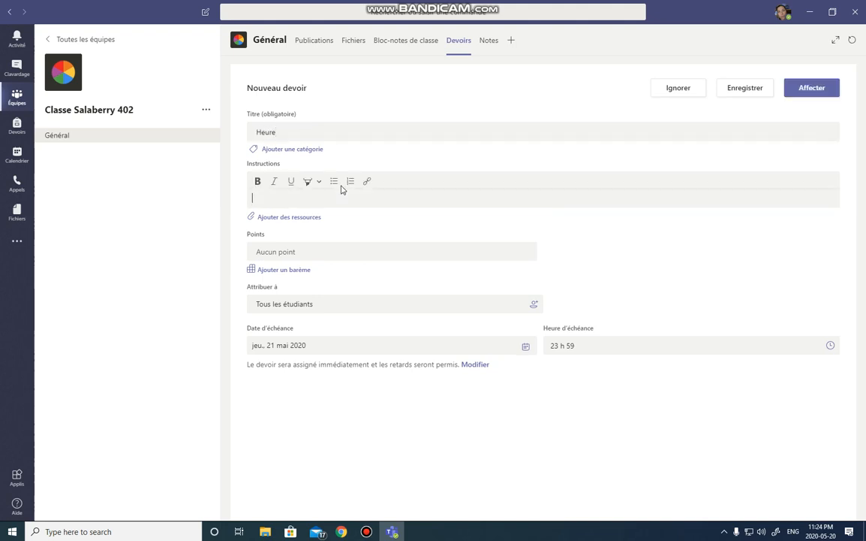
text(Com)
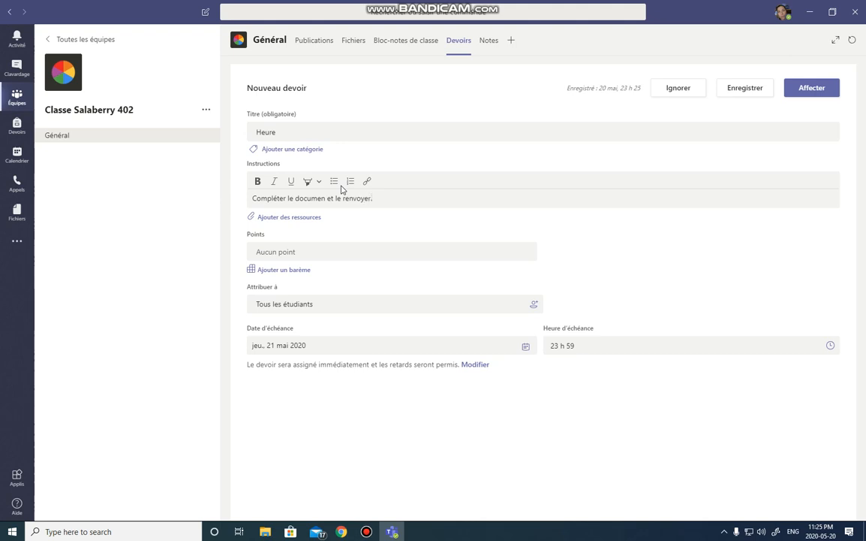
click(297, 251)
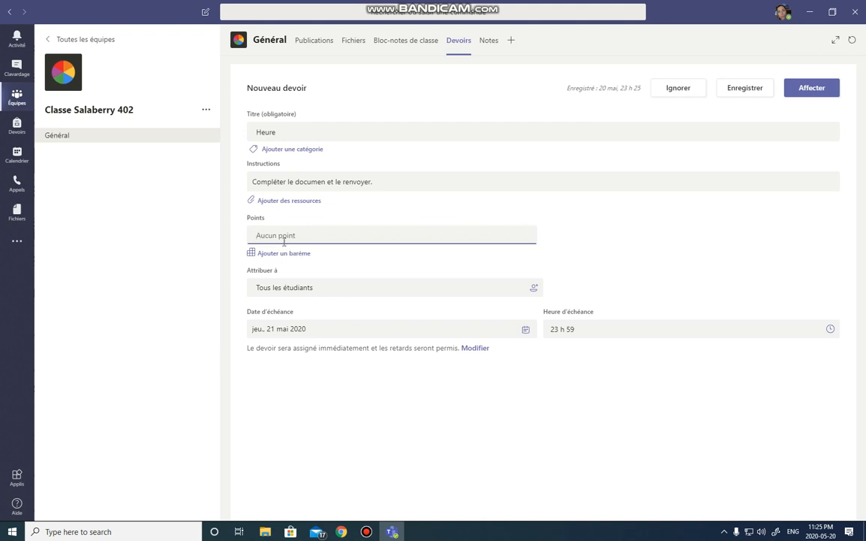
text(5)
Step: Attach temps_heure.docx from the OneDrive folder 4e annee Salaberry > math > PRETEST and let students edit their own copy
click(269, 201)
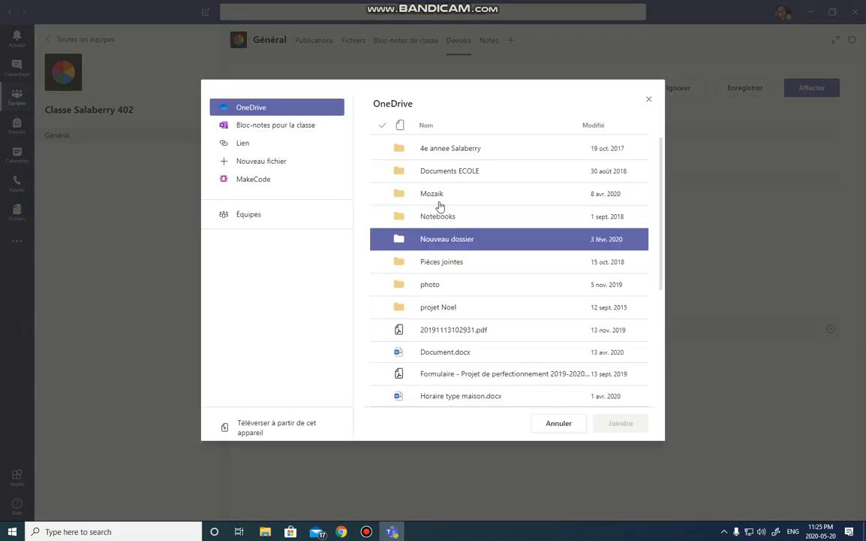
click(430, 149)
scroll(473, 315, down, 3)
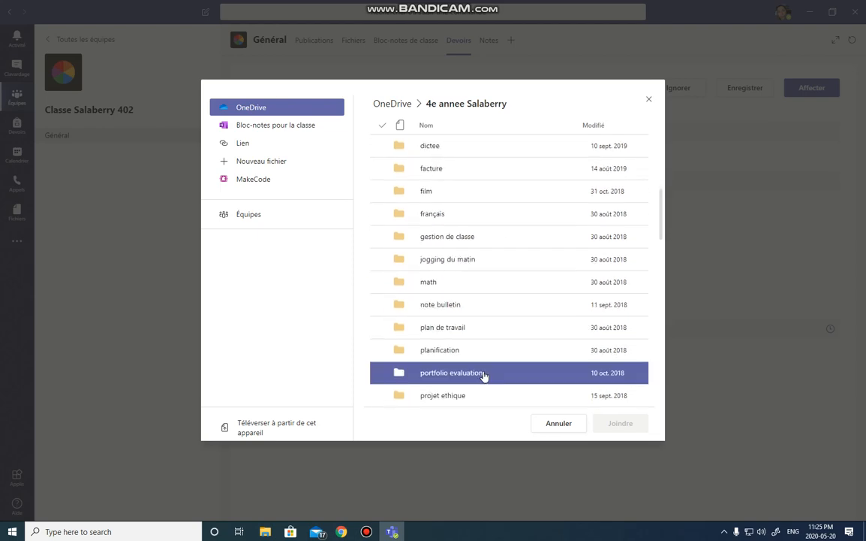
scroll(473, 368, down, 1)
click(434, 228)
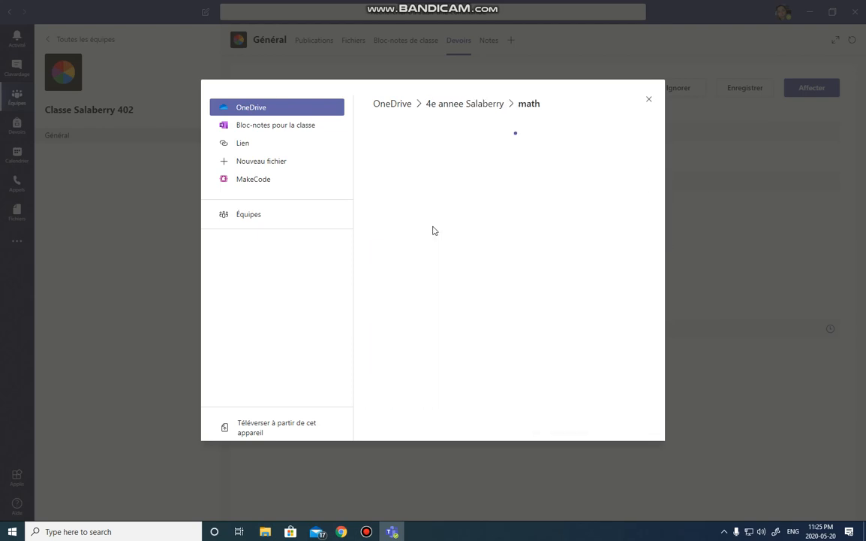
click(398, 215)
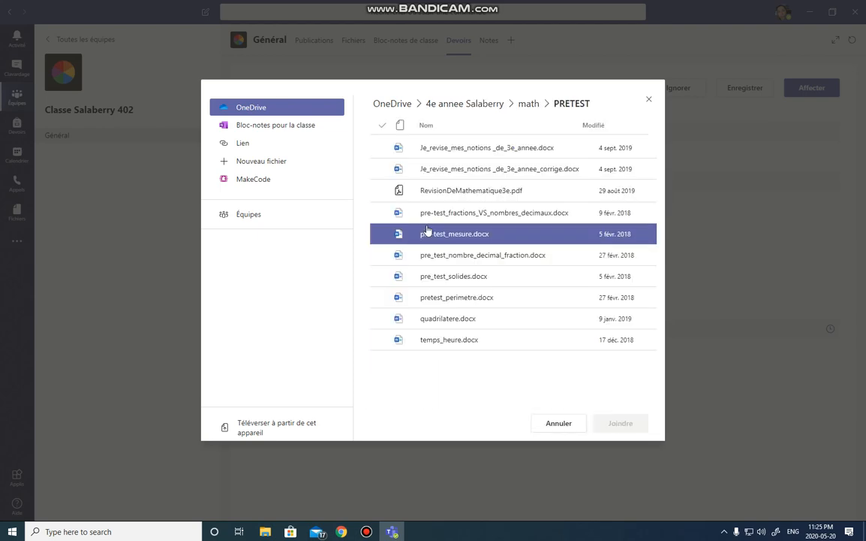
click(460, 344)
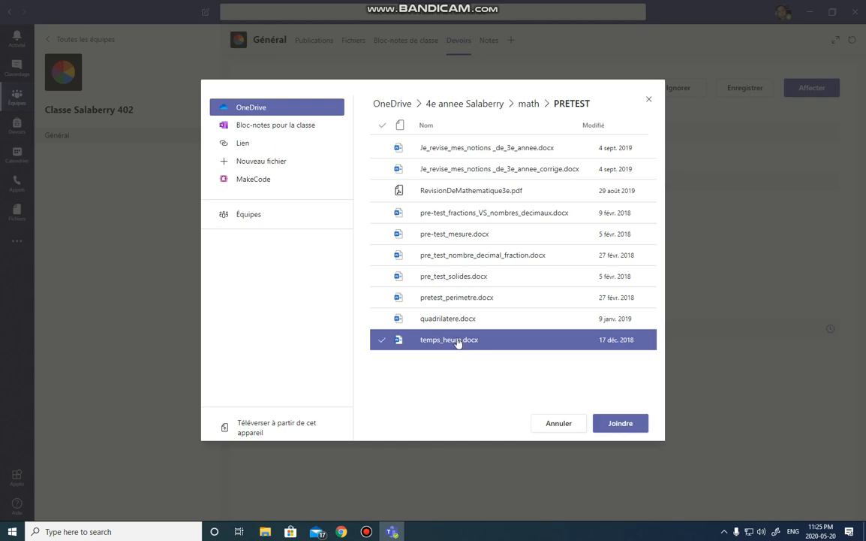
click(617, 422)
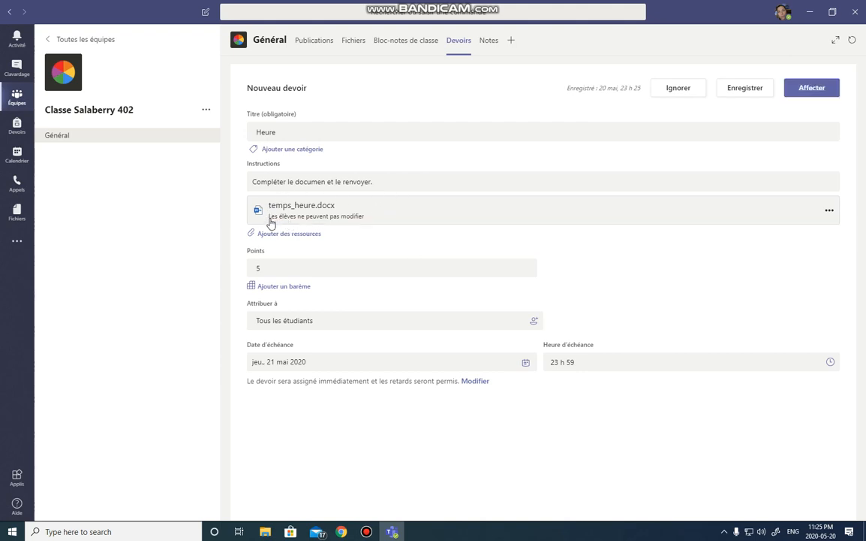
click(829, 211)
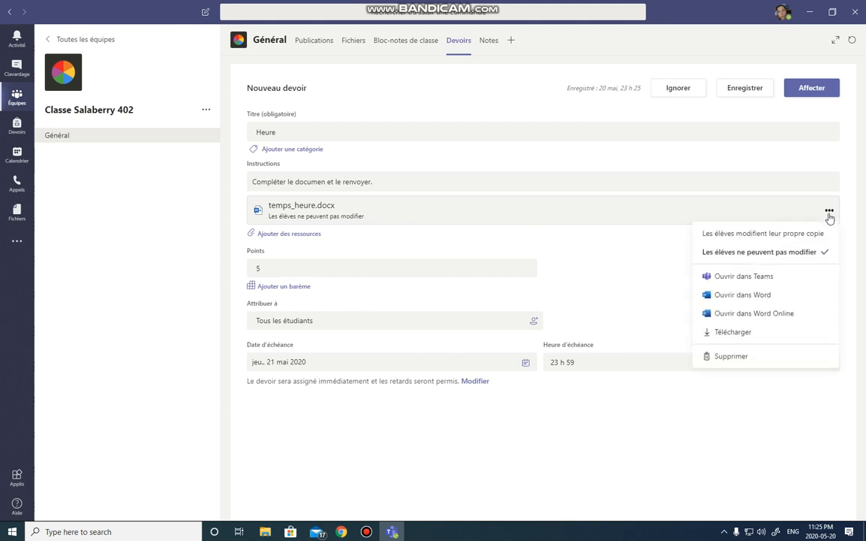
click(752, 237)
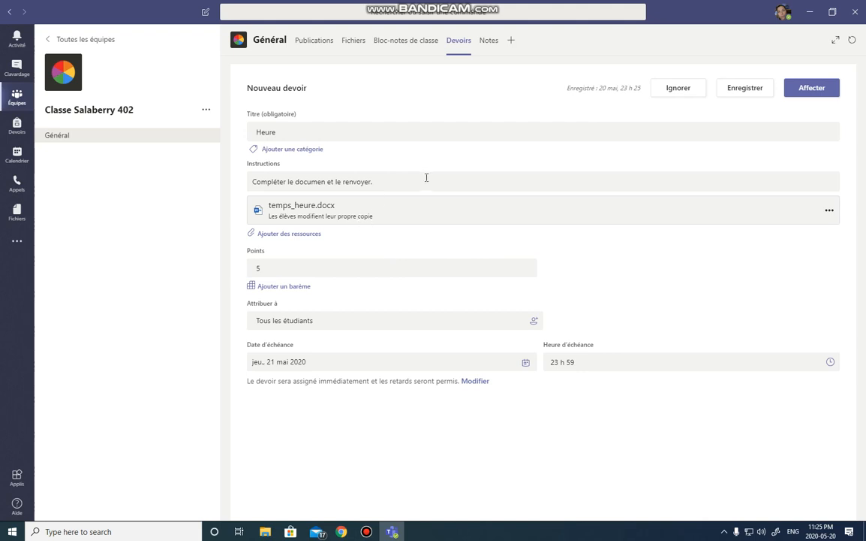
Step: View the attached temps_heure.docx in Word Online, close it and return to the assignment in Teams
click(829, 210)
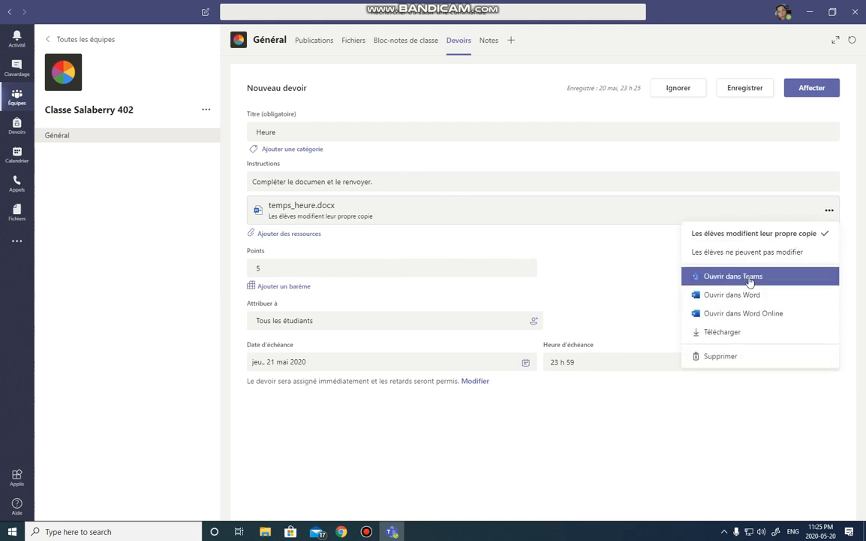
click(776, 316)
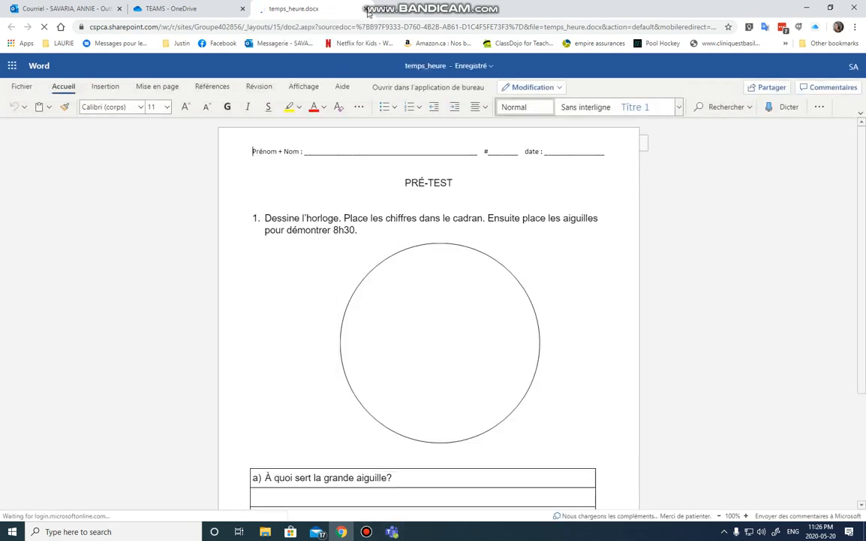
click(366, 9)
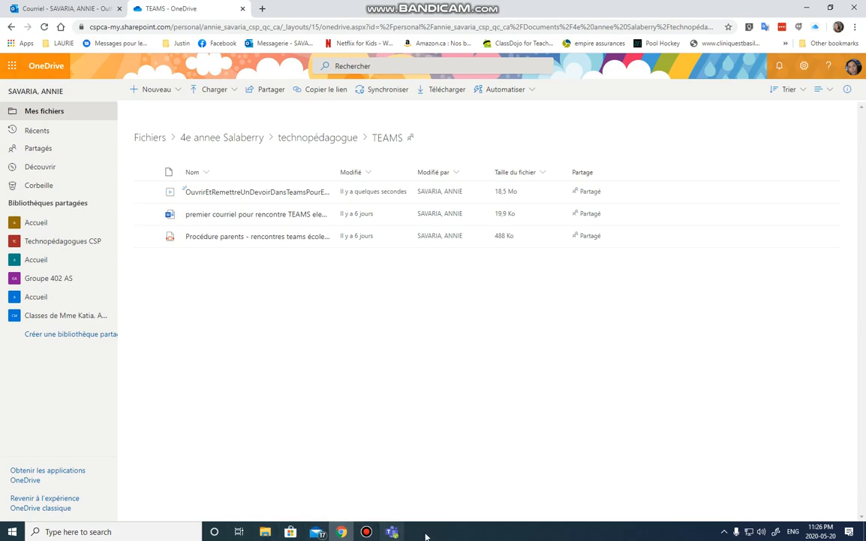
click(391, 531)
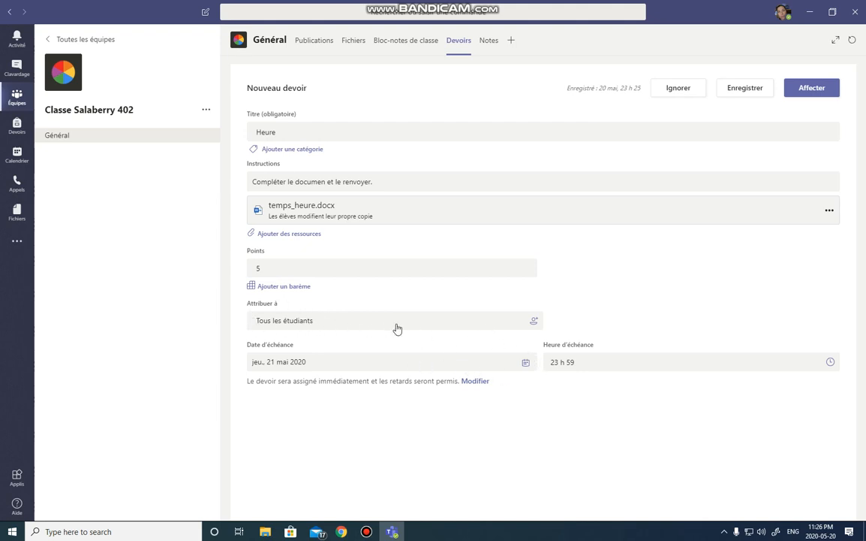
Step: Set the assignment's due date to Friday 29 May 2020 and save it as a draft
click(526, 365)
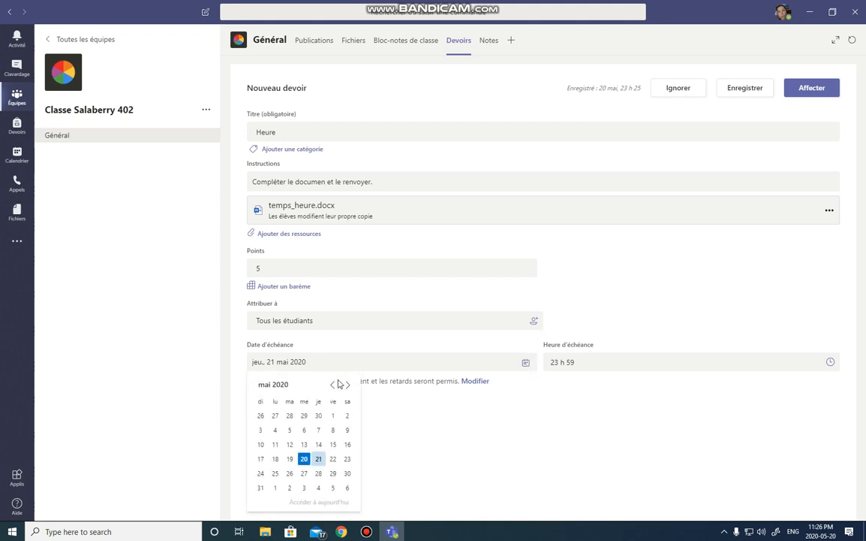
click(333, 473)
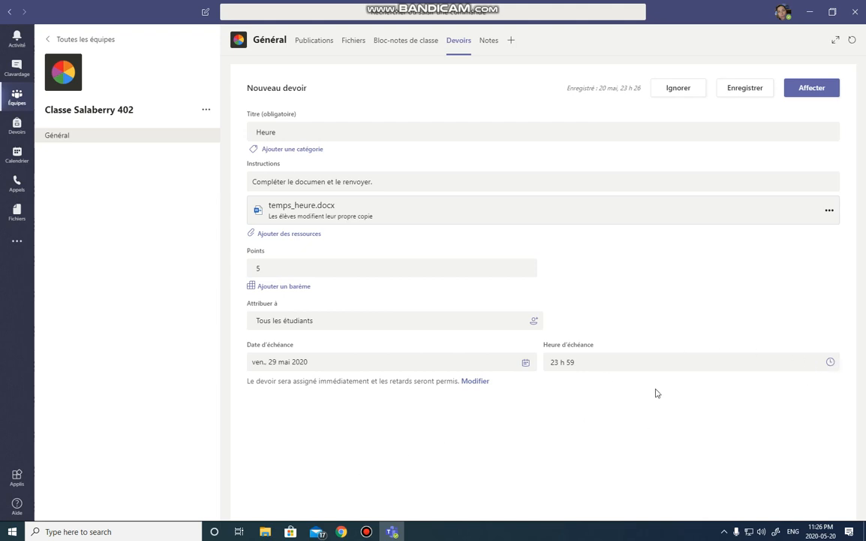
click(751, 90)
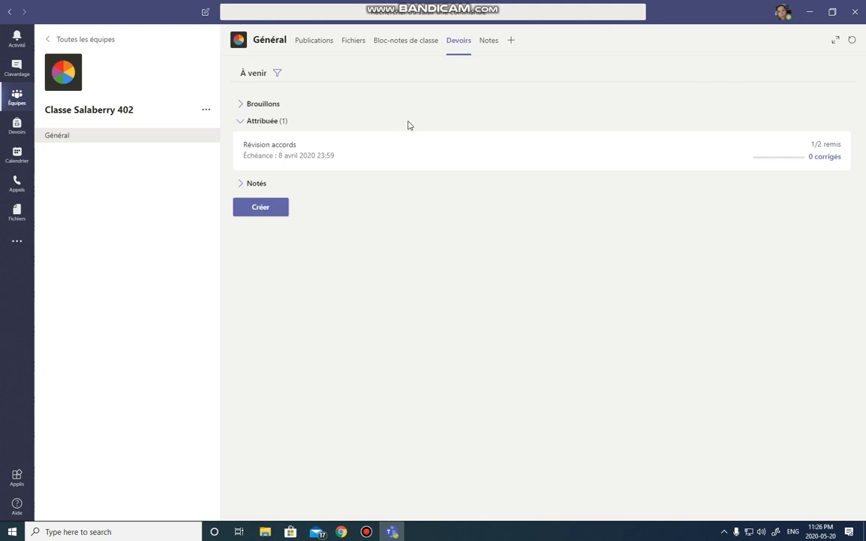
Step: Reopen the "Heure" draft from the drafts list and assign it to the students
click(259, 105)
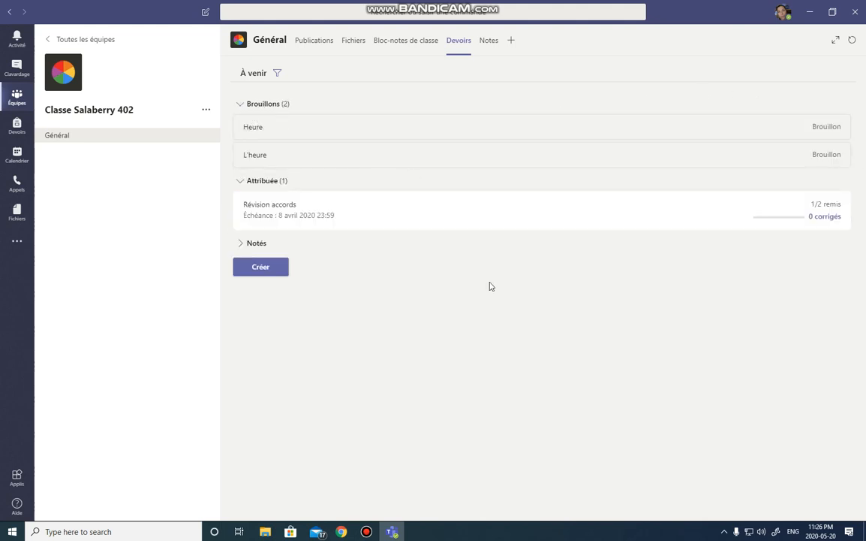
click(684, 127)
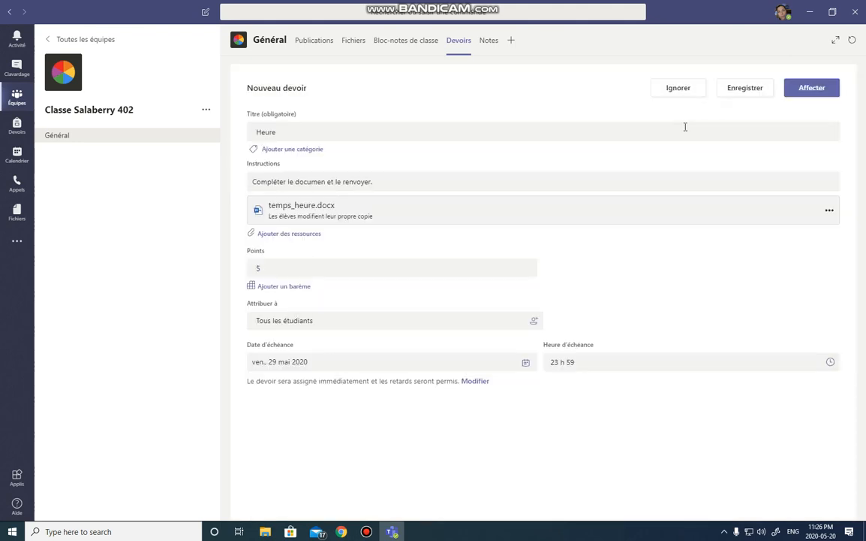
click(808, 90)
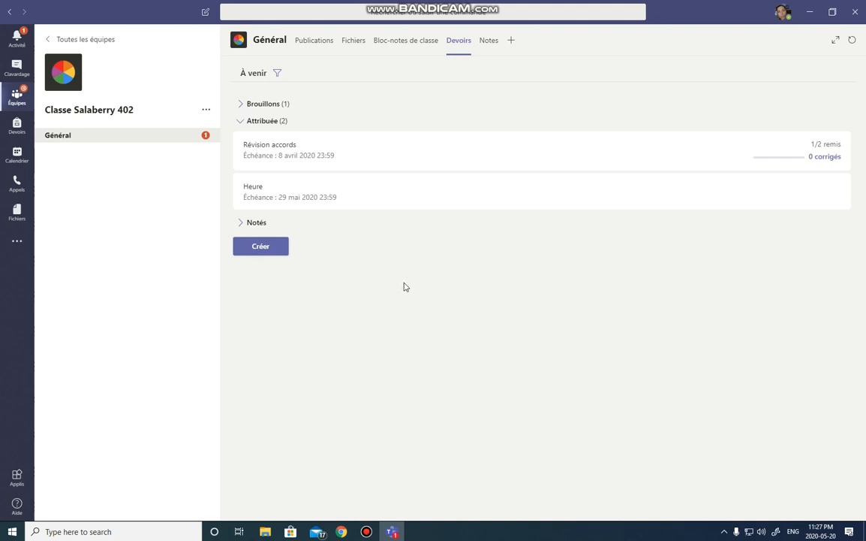
Step: Open the remaining "L'heure" draft and discard it
click(266, 104)
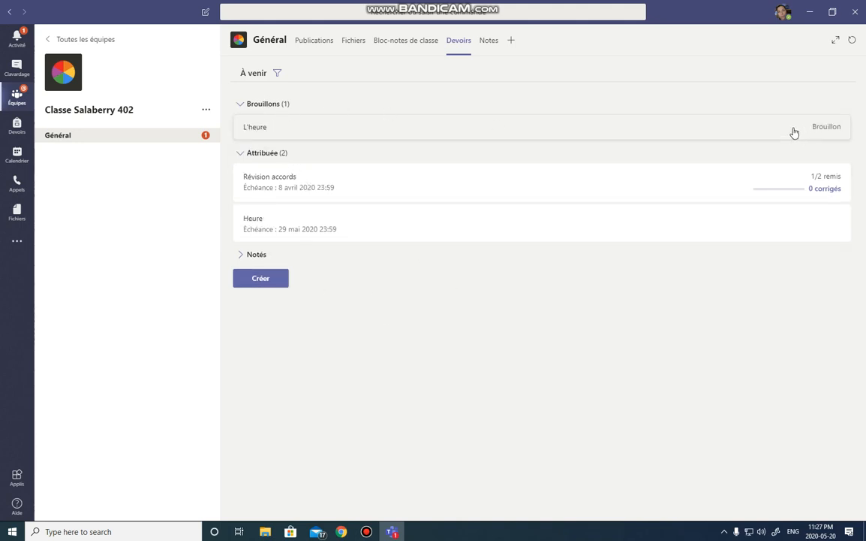
click(350, 129)
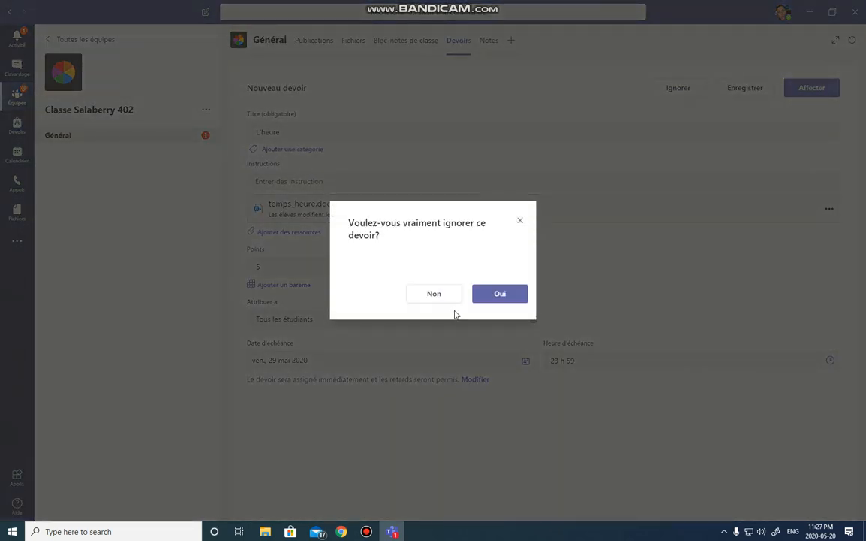
click(506, 294)
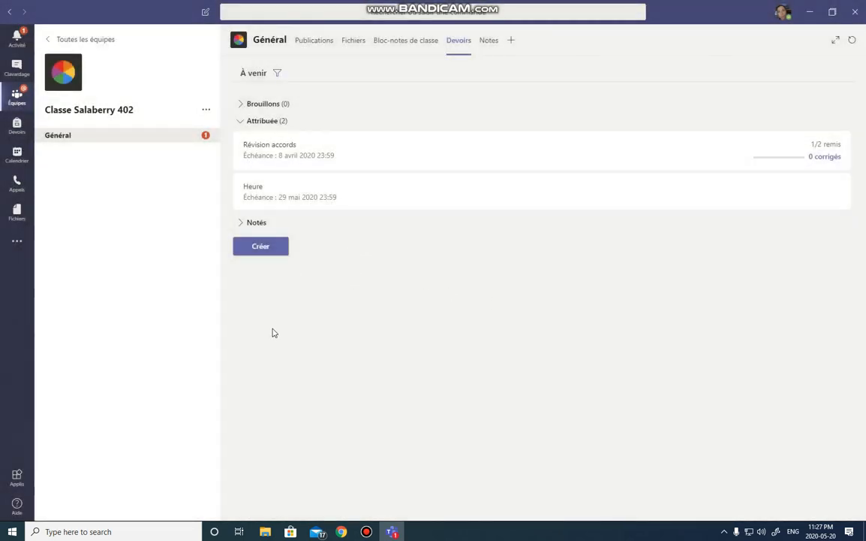
Step: Create another regular assignment (Affectation) and title it "Arobas"
click(260, 246)
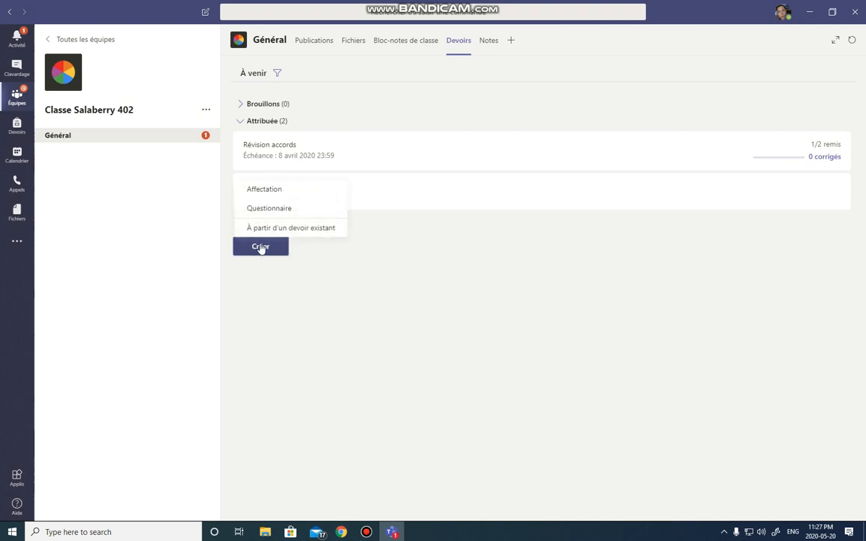
click(274, 190)
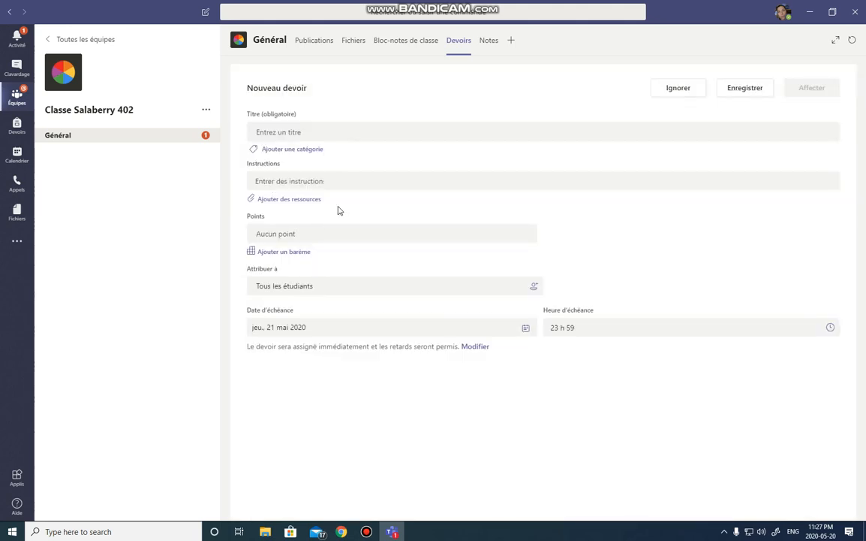
click(273, 135)
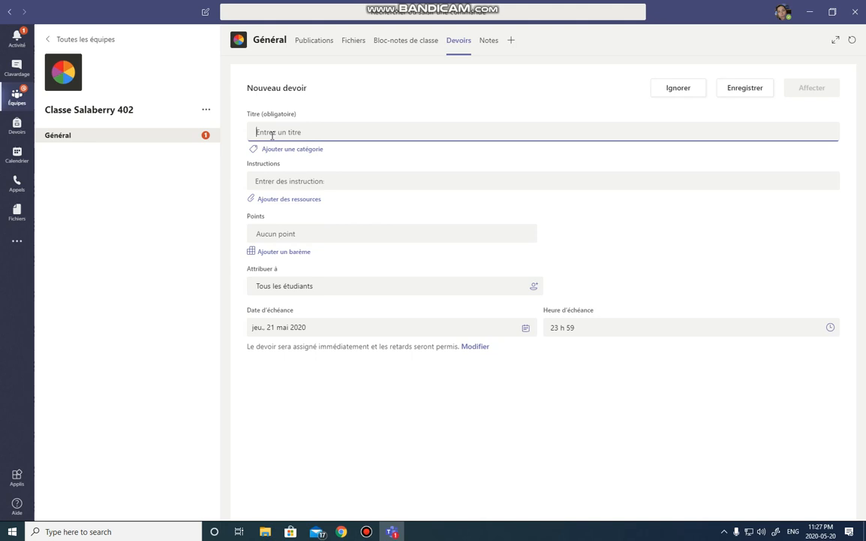
text(Ar)
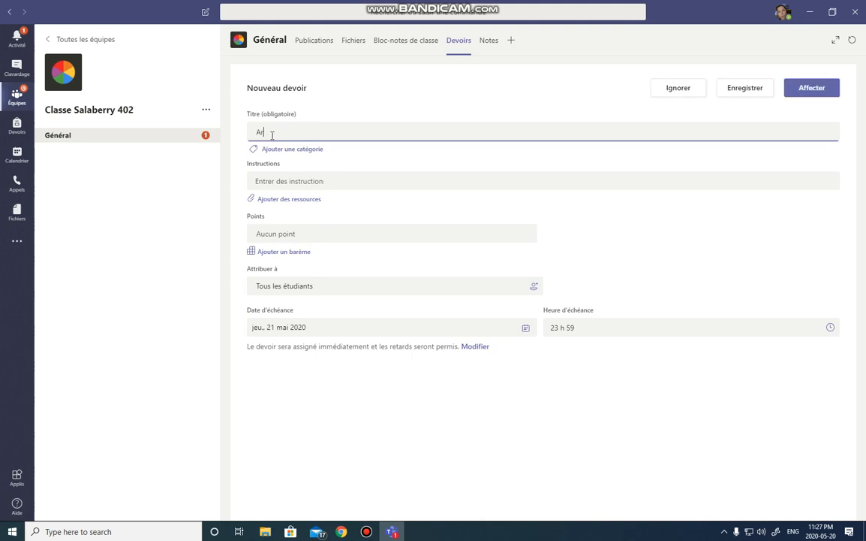
text(obas)
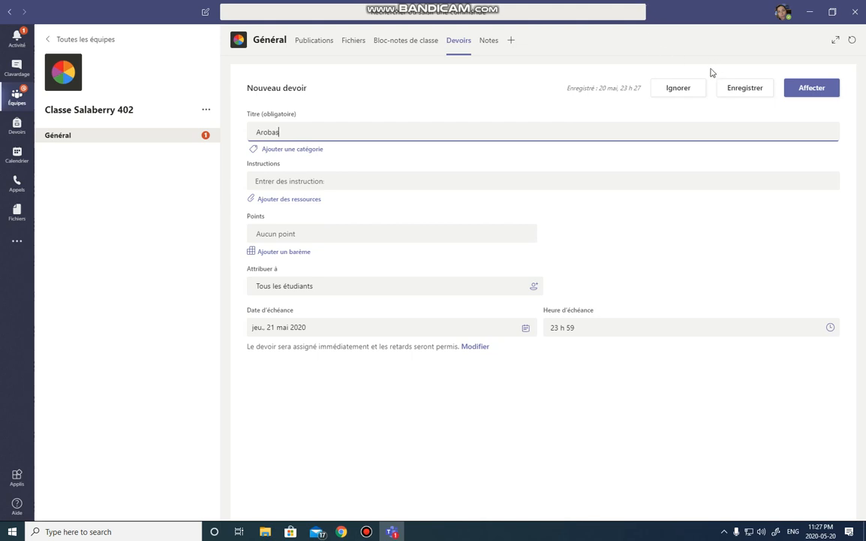
Step: Enter the instructions "Compléter les page 35 à 42." for the "Arobas" assignment
click(285, 179)
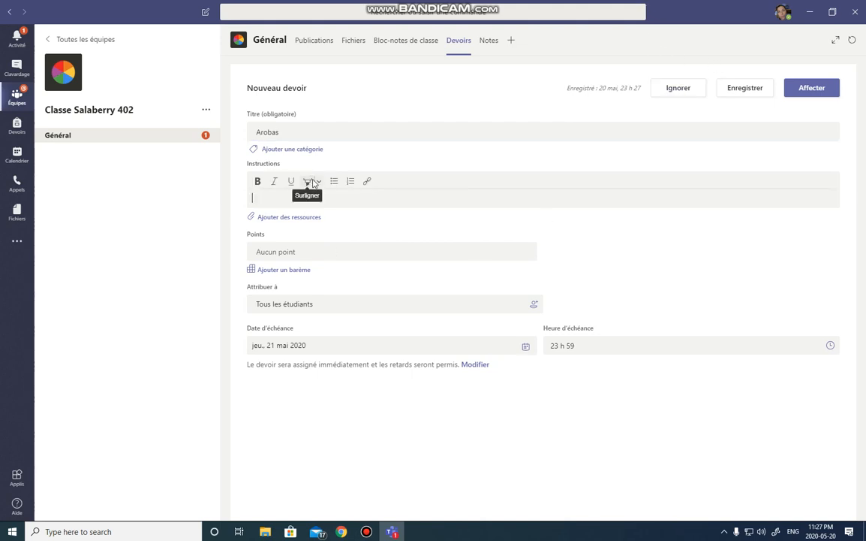
text(Co)
key(BackSpace)
key(BackSpace)
text(à 42)
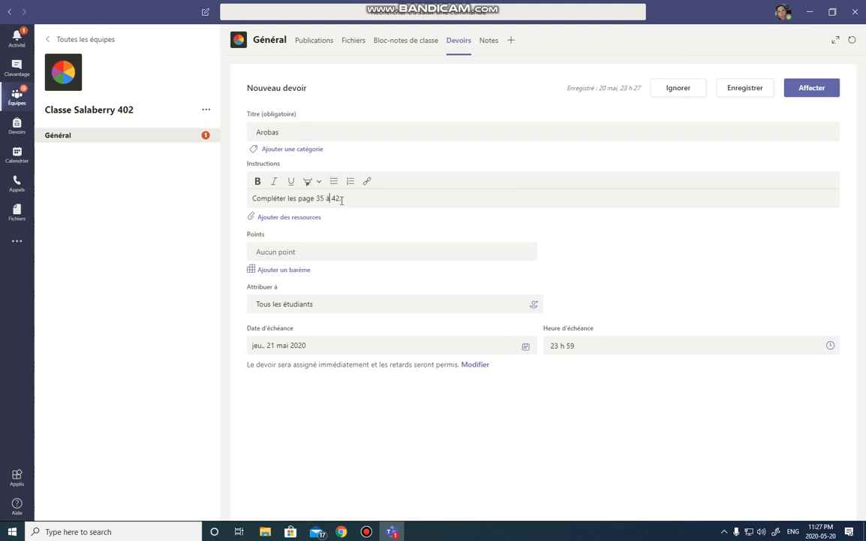
Step: Highlight the page range "35 à 42" in yellow in the assignment instructions
drag(341, 198, 316, 197)
click(310, 185)
click(412, 226)
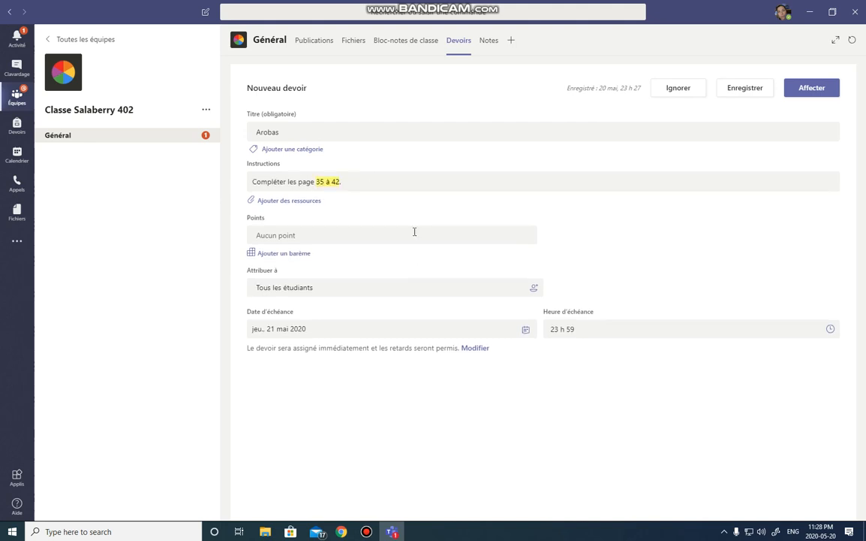
Step: Set the assignment's due date to Monday 25 May 2020, leaving it without points
click(303, 236)
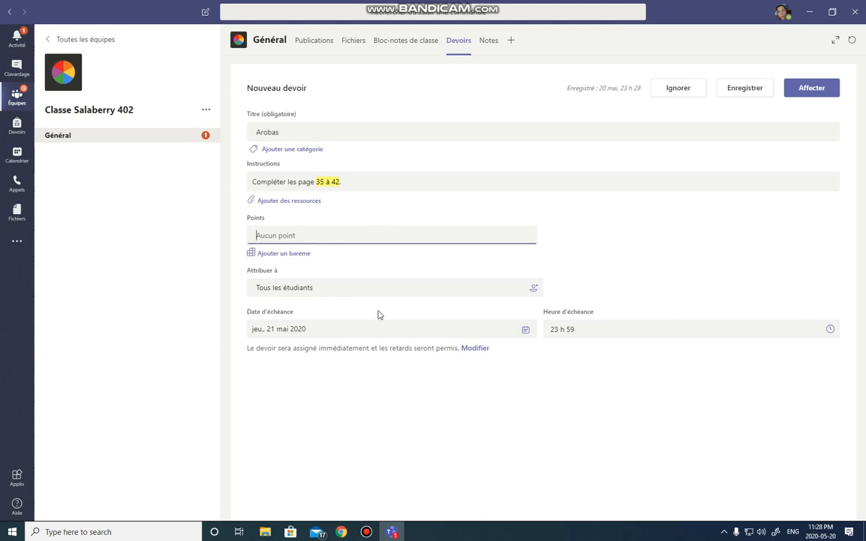
click(514, 335)
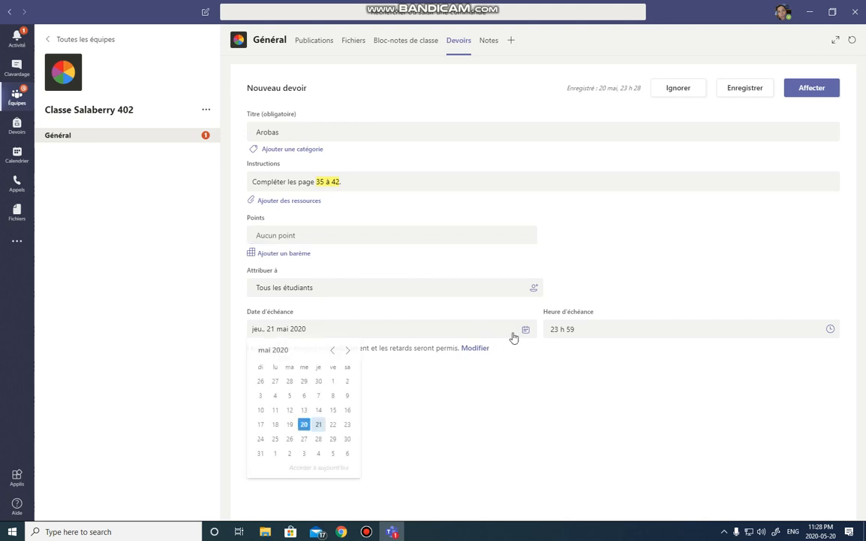
click(276, 440)
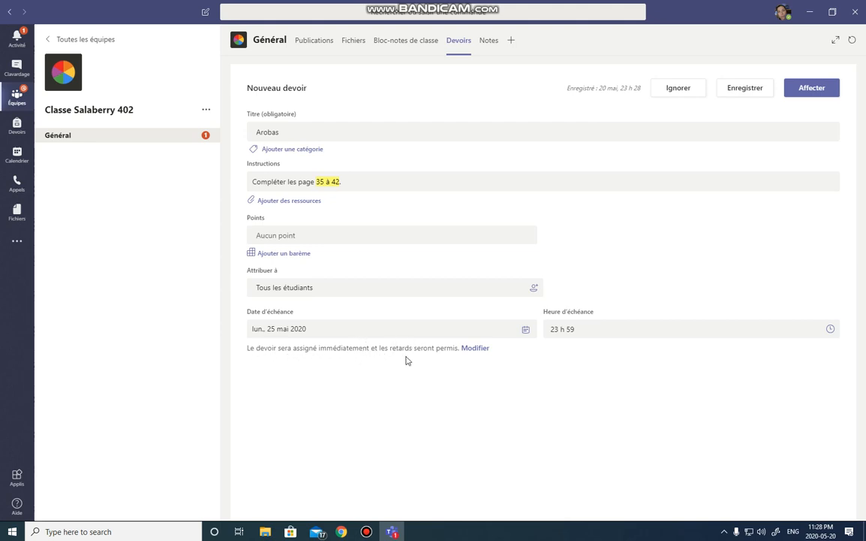
Step: In the assignment's timeline settings, schedule it to be assigned on Monday 25 May 2020
click(475, 347)
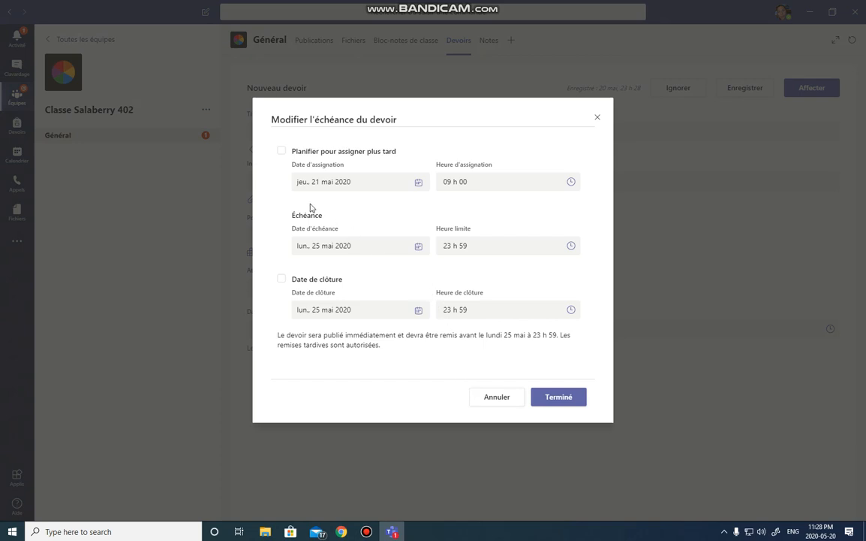
click(284, 153)
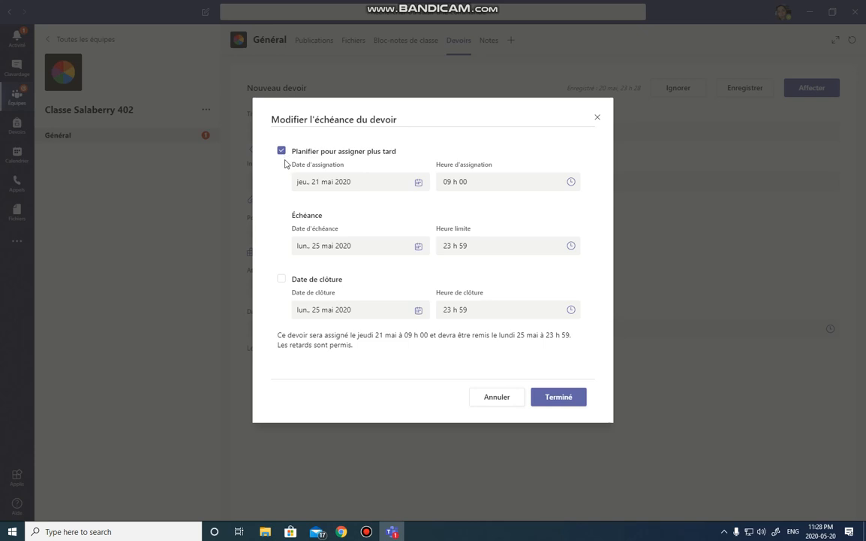
click(418, 184)
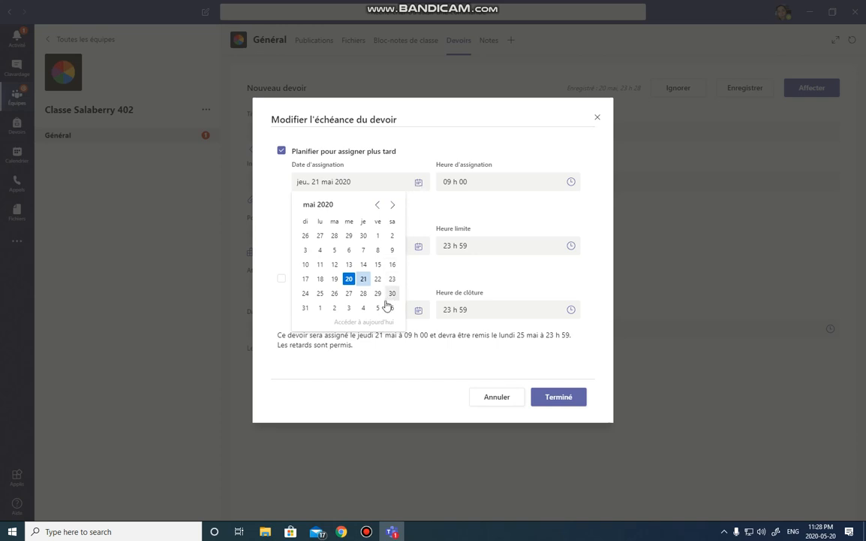
click(320, 293)
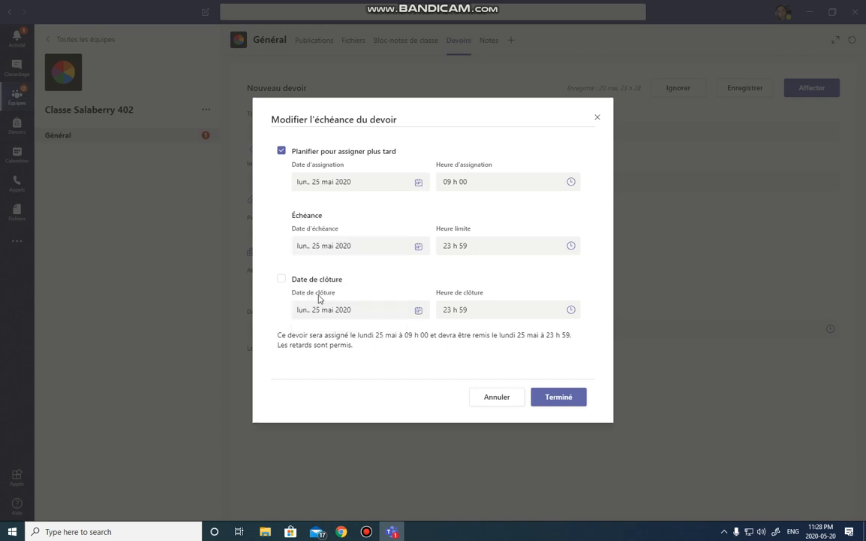
Step: Set the due date to Thursday 28 May 2020, enable a closing date of Friday 29 May 2020, and confirm the timeline
click(406, 248)
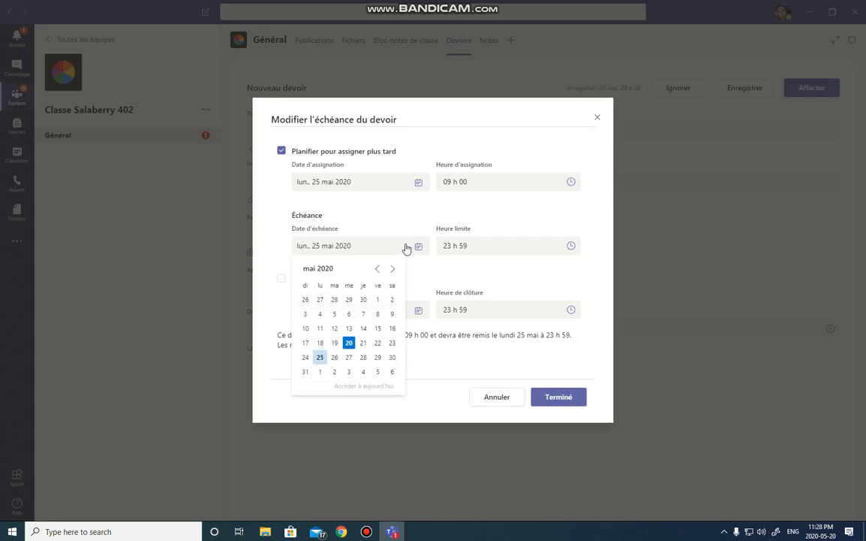
click(363, 357)
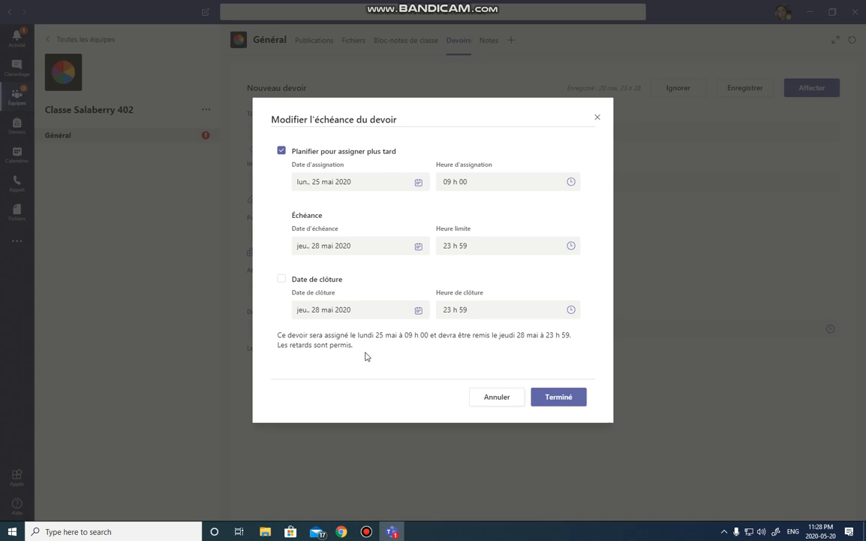
click(281, 286)
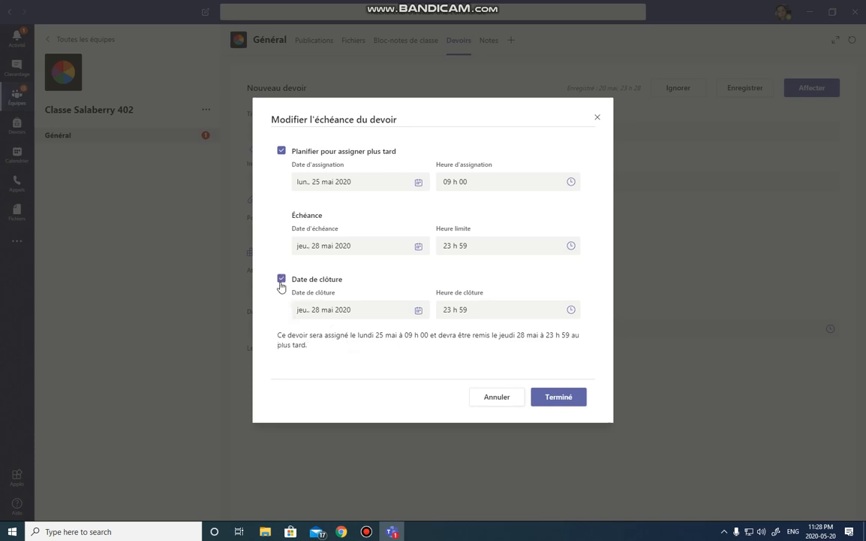
click(418, 310)
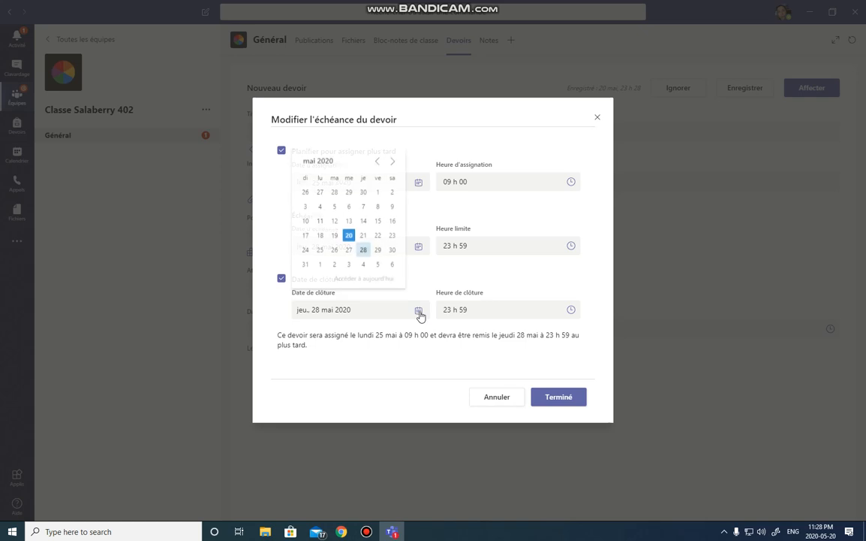
click(377, 250)
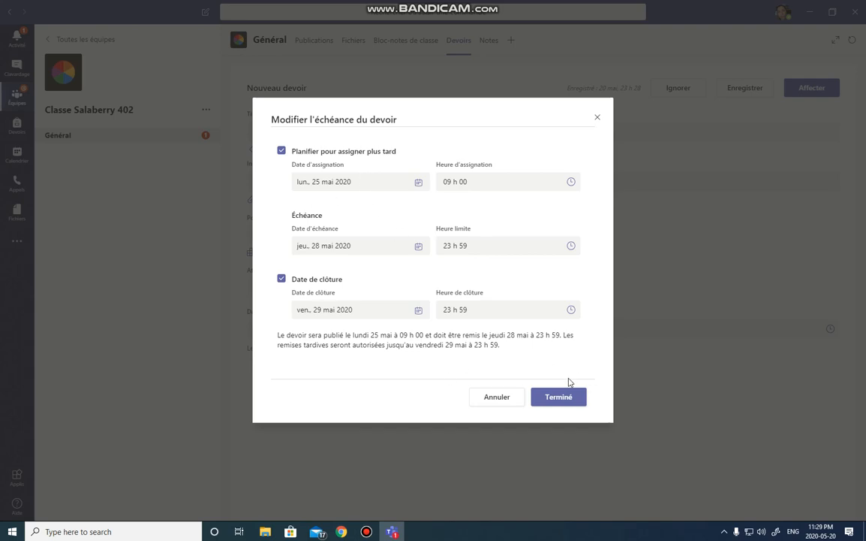
click(562, 400)
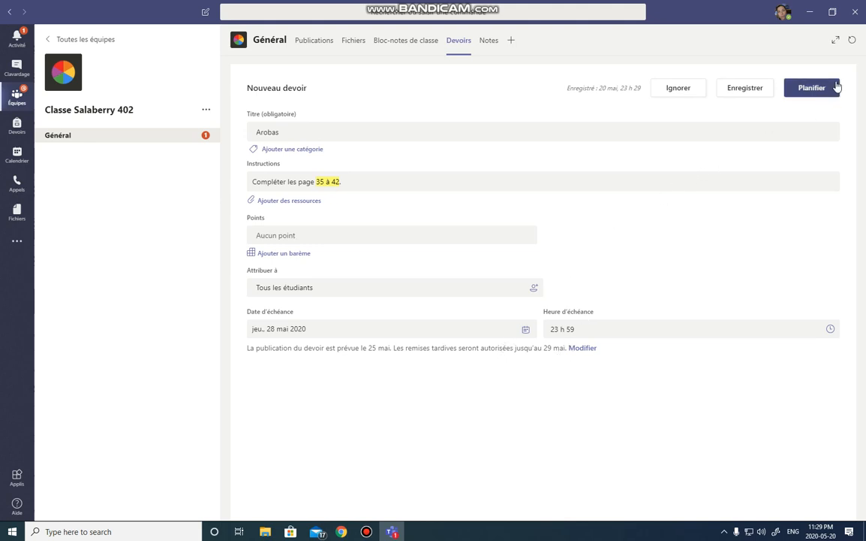
Step: End the instructions with a period and schedule the "Arobas" assignment
click(807, 80)
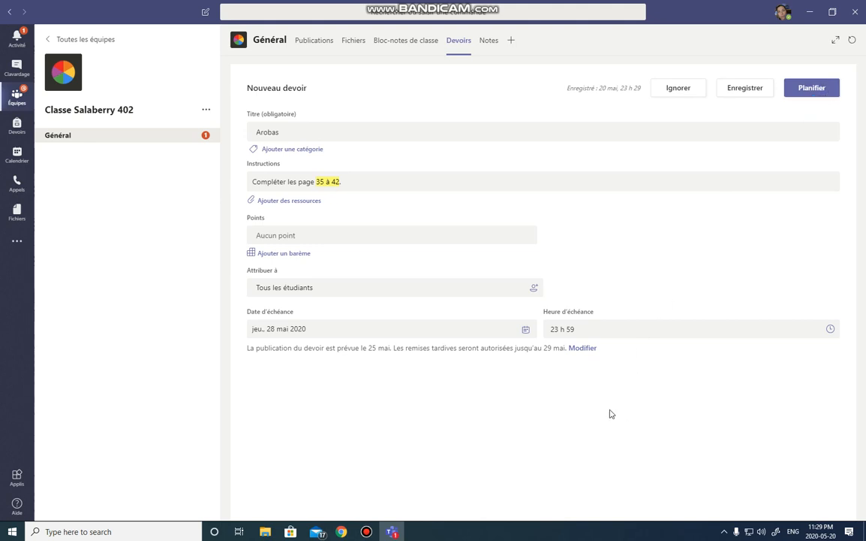
click(351, 183)
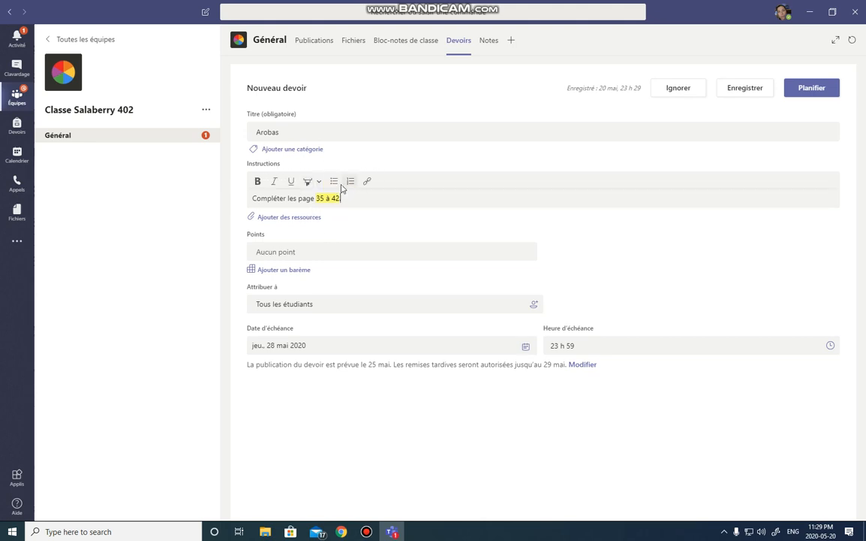
text(.)
click(373, 225)
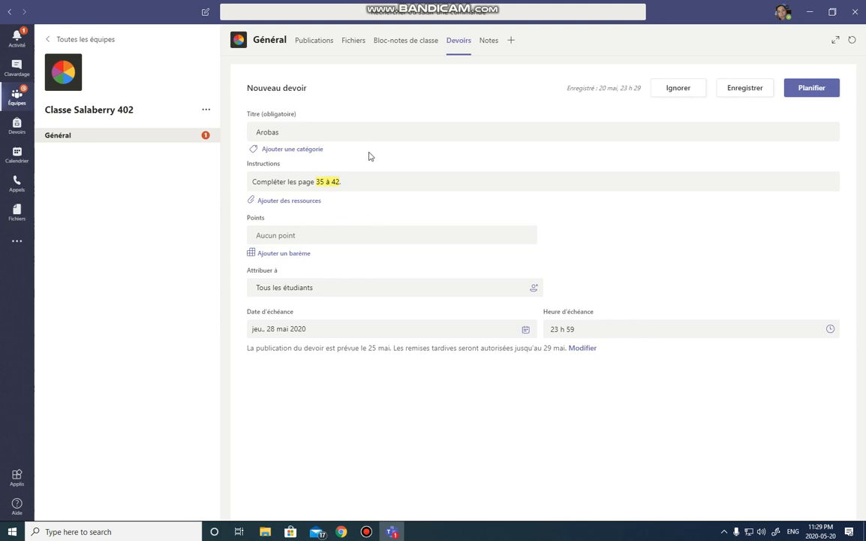
click(820, 88)
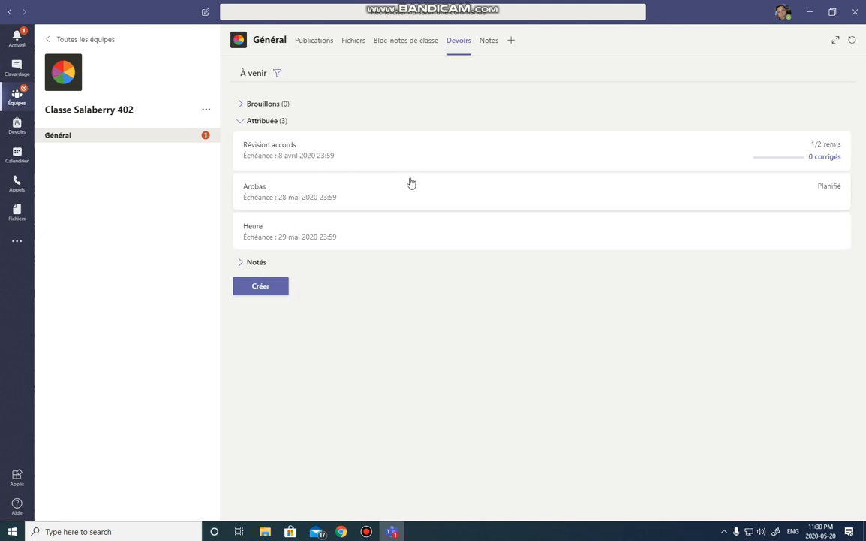
Step: From the class grades overview, open the student's submitted "Révision accords" work, review the answers and close it
click(489, 40)
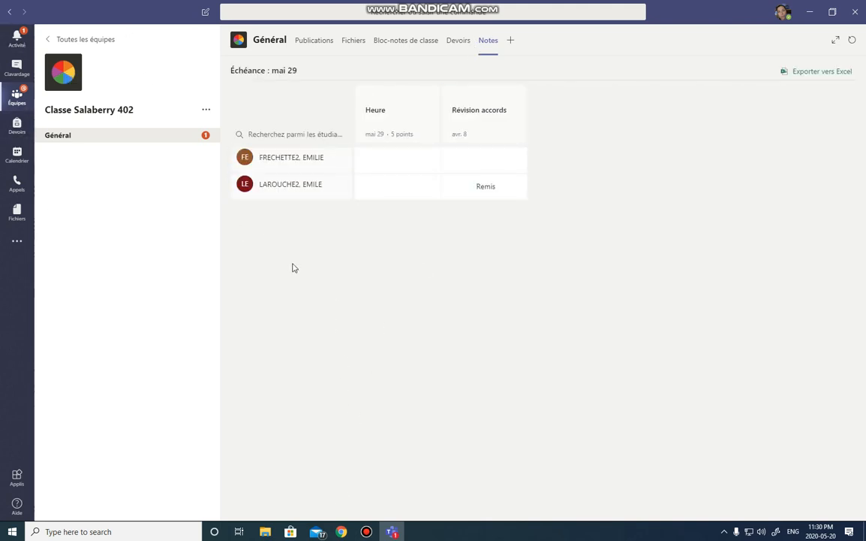
click(312, 187)
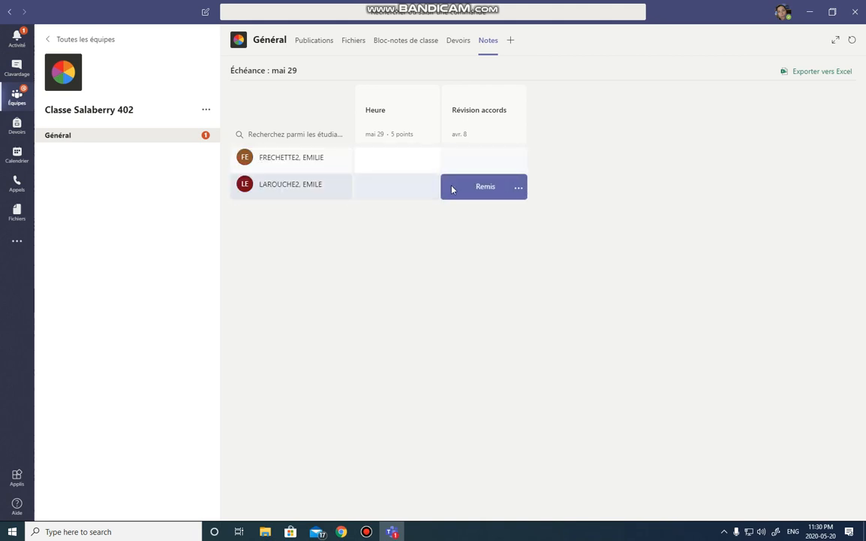
click(518, 190)
click(518, 194)
click(522, 193)
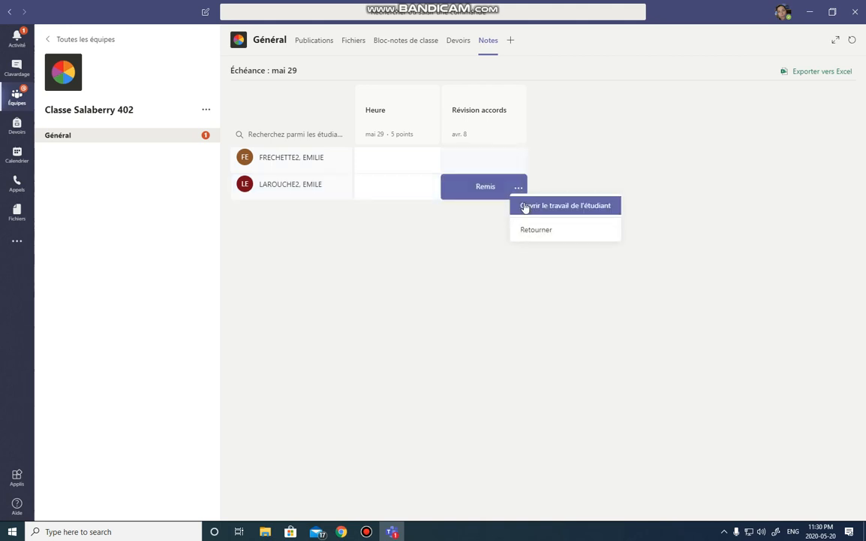
click(524, 206)
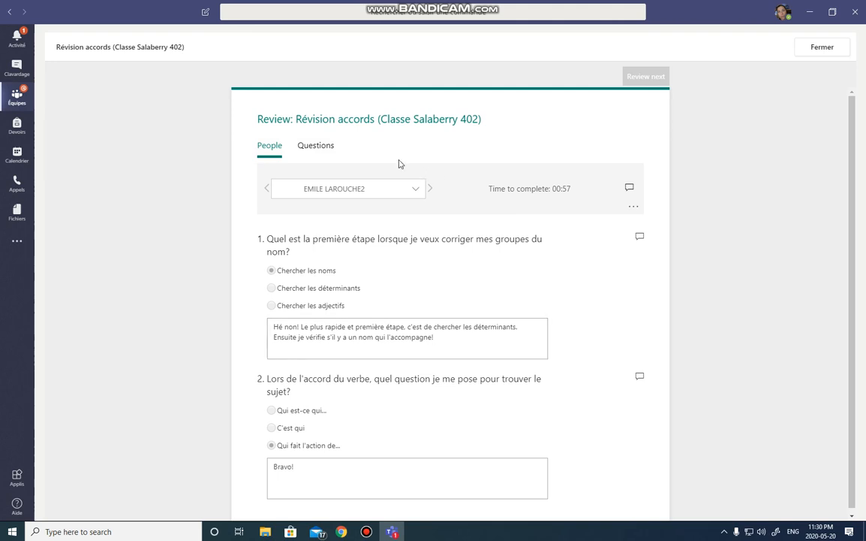
scroll(410, 272, down, 1)
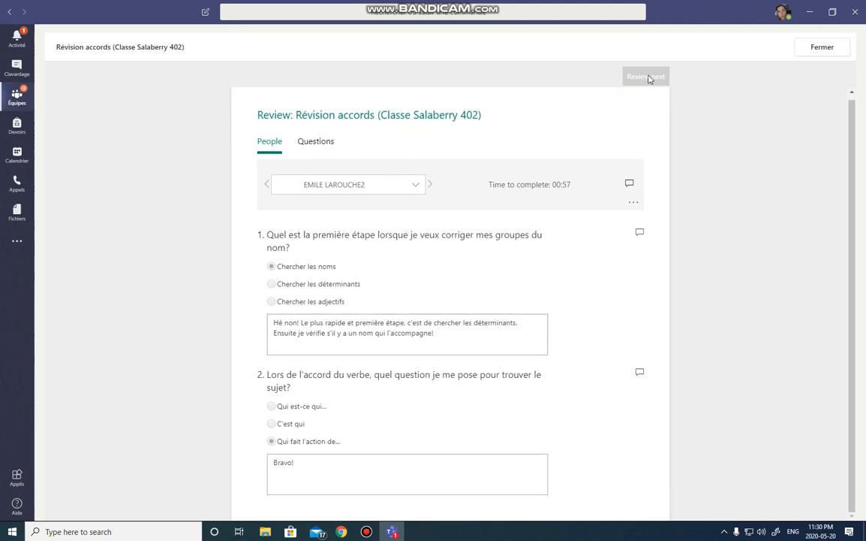
click(820, 49)
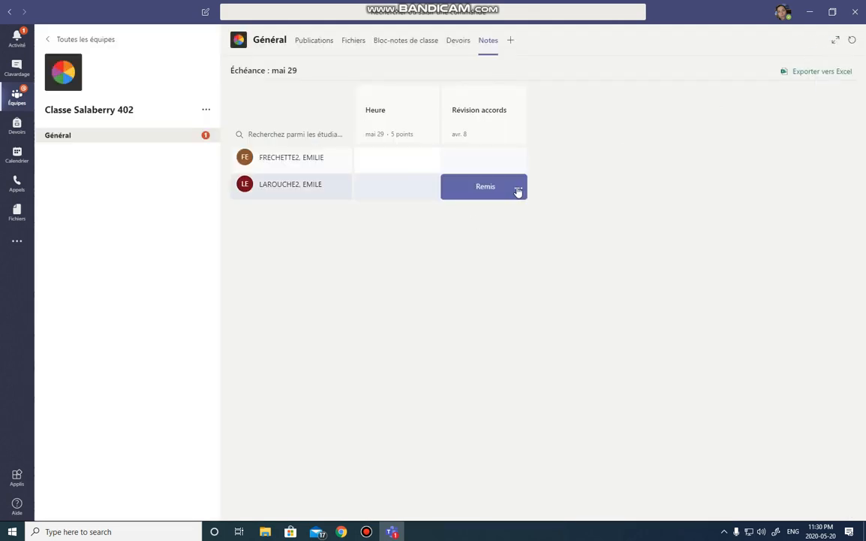
Step: Return the submitted "Révision accords" work to the student
click(518, 189)
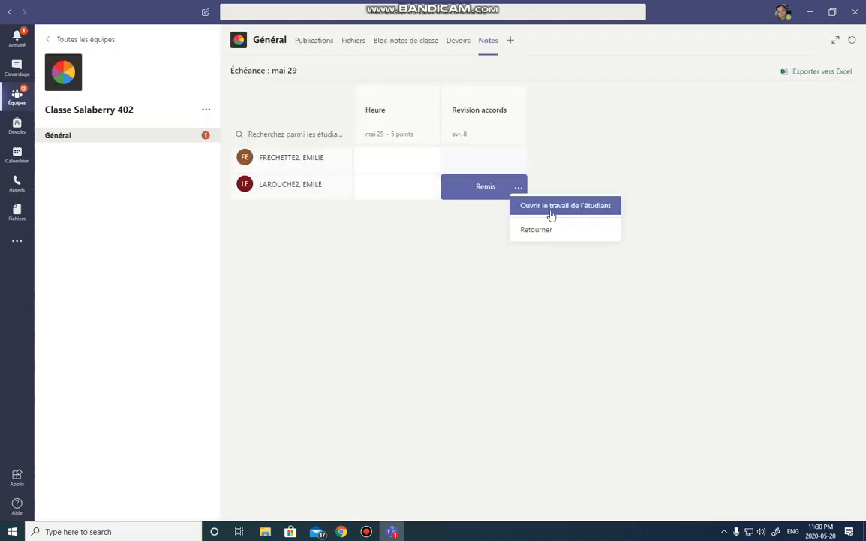
click(544, 231)
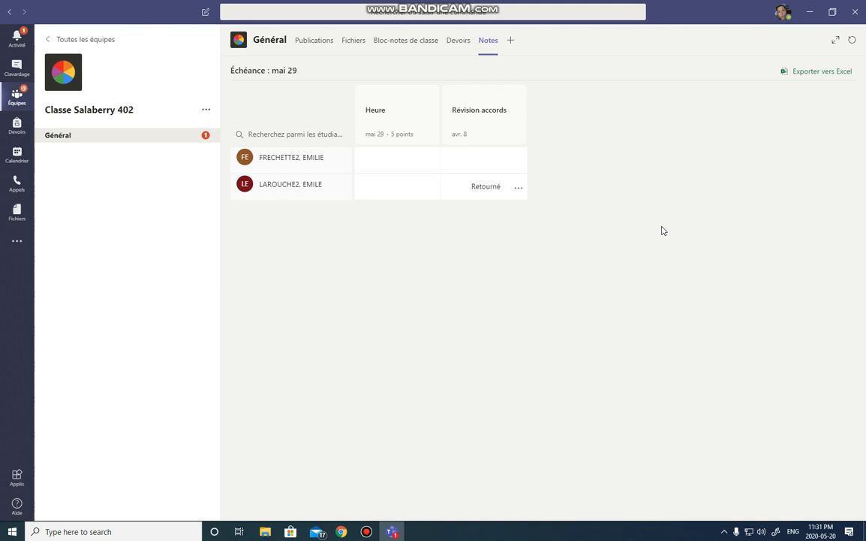
click(475, 167)
Step: Reopen the scheduled "Arobas" assignment from the class assignments list and delete it
click(462, 48)
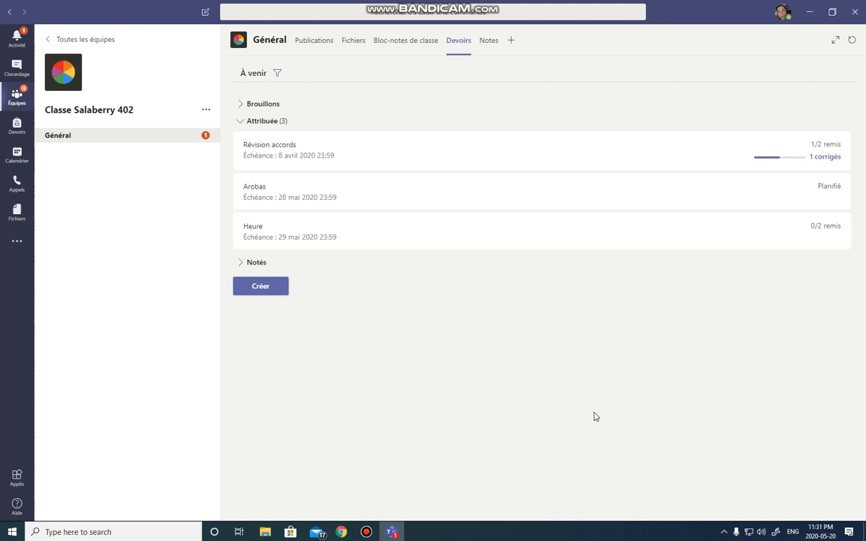
click(685, 195)
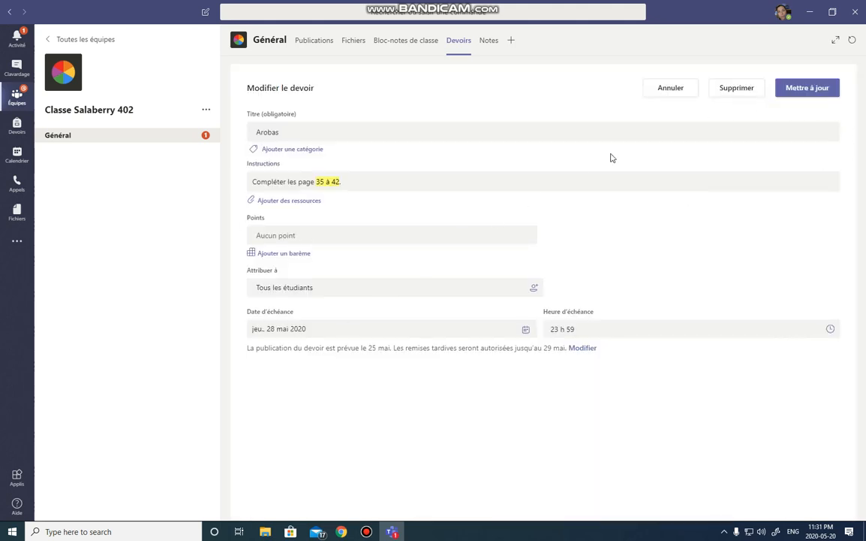
click(745, 91)
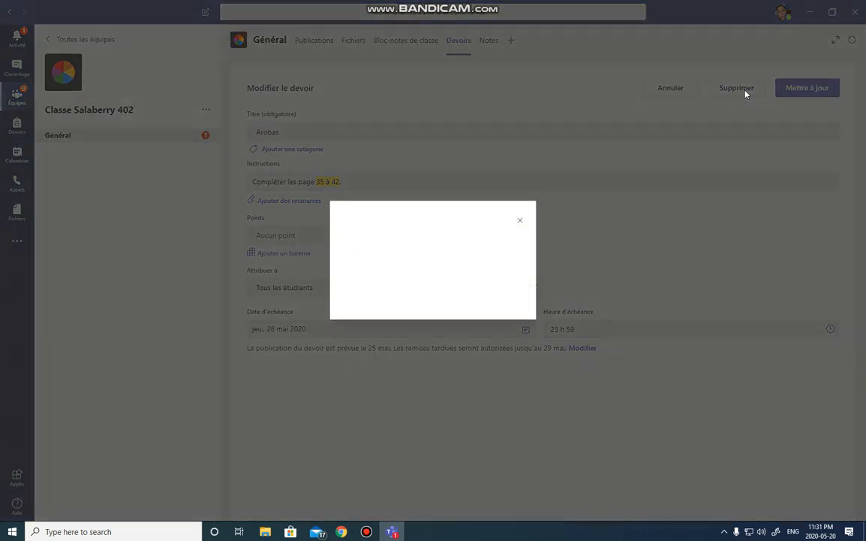
click(499, 293)
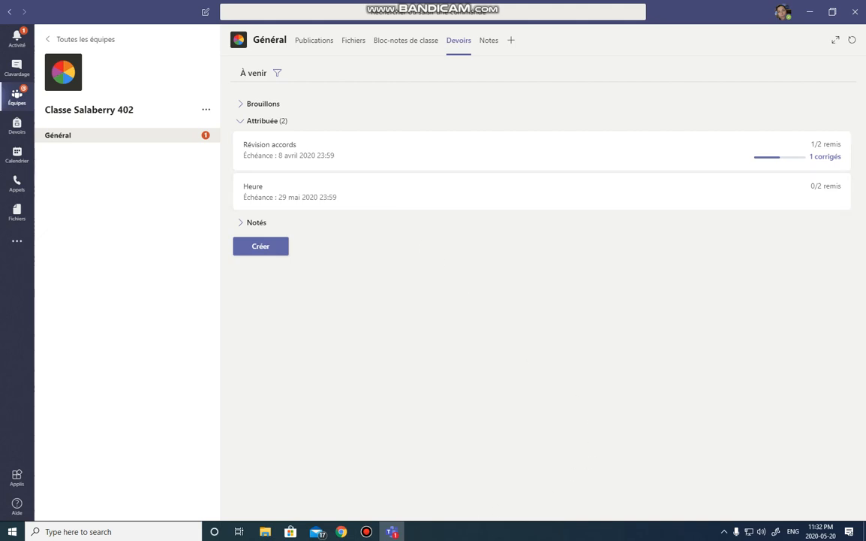
click(366, 531)
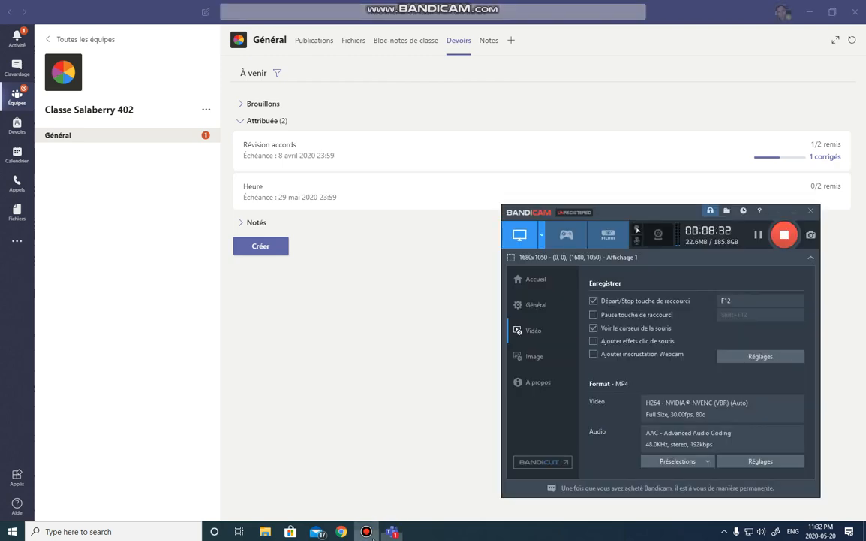